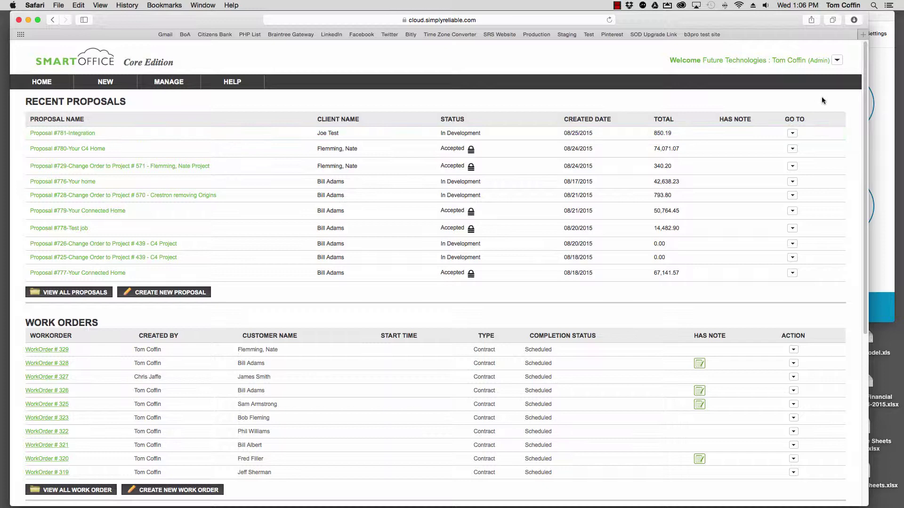
Go to Settings from the Welcome menu and expand Custom Fields to show Product and Contact Fields
click(837, 61)
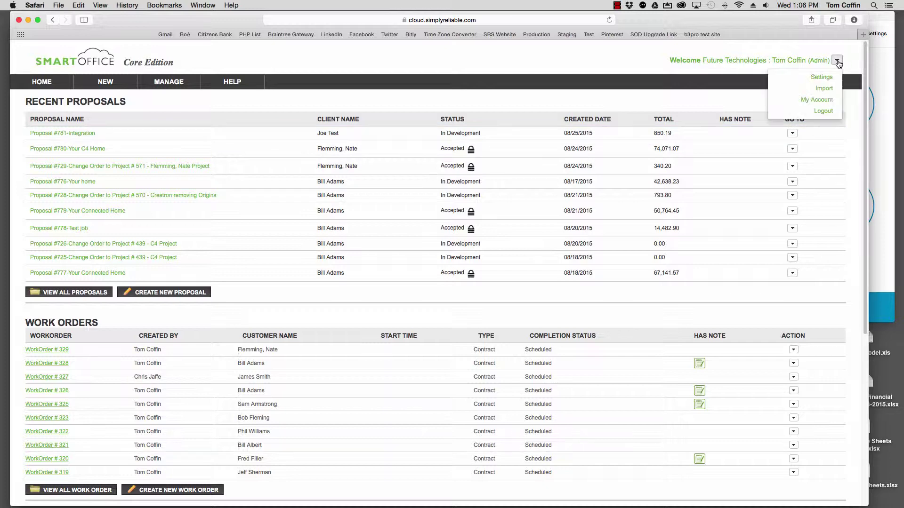
click(831, 77)
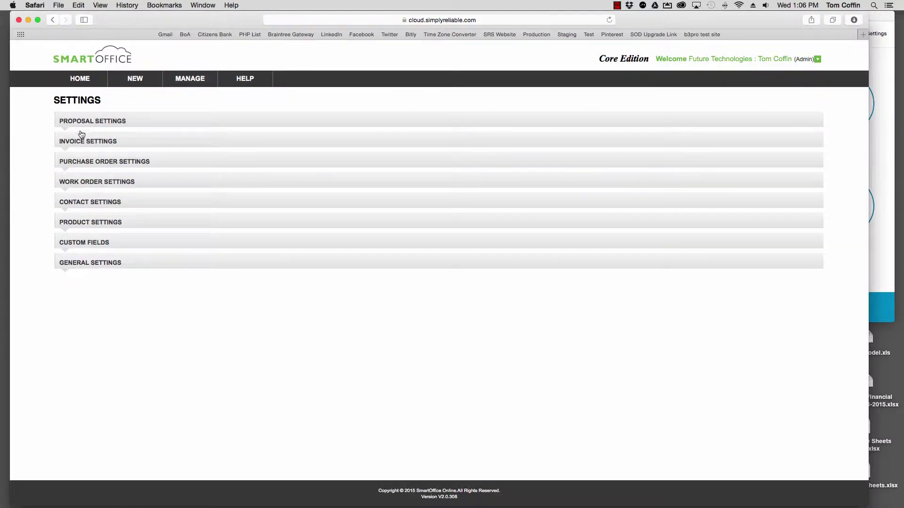
click(107, 243)
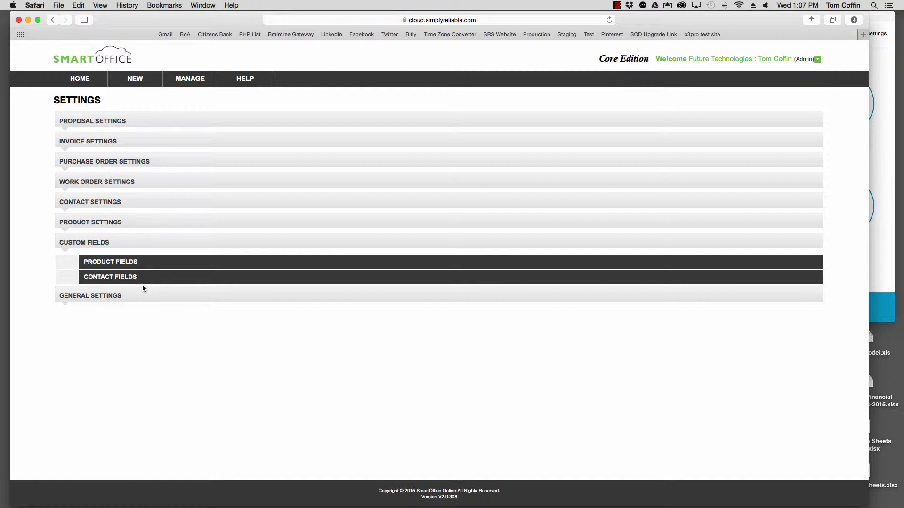
Add a new product custom field named 'BTU', creating the [***Product BTU ***] smart tag
click(162, 261)
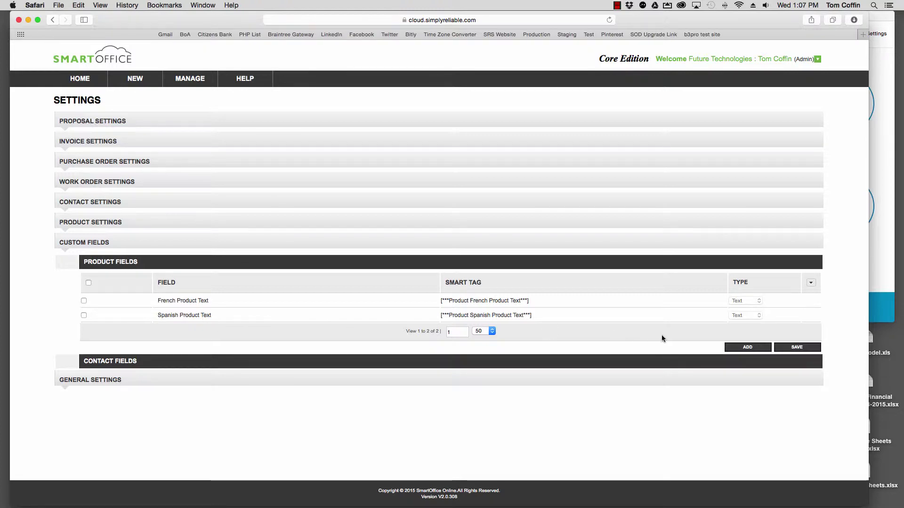
click(750, 350)
click(247, 331)
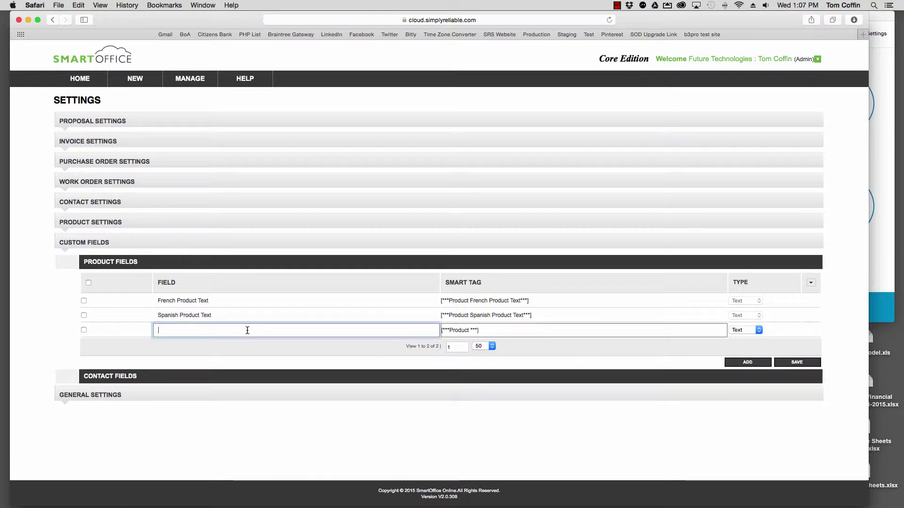
text(BTU)
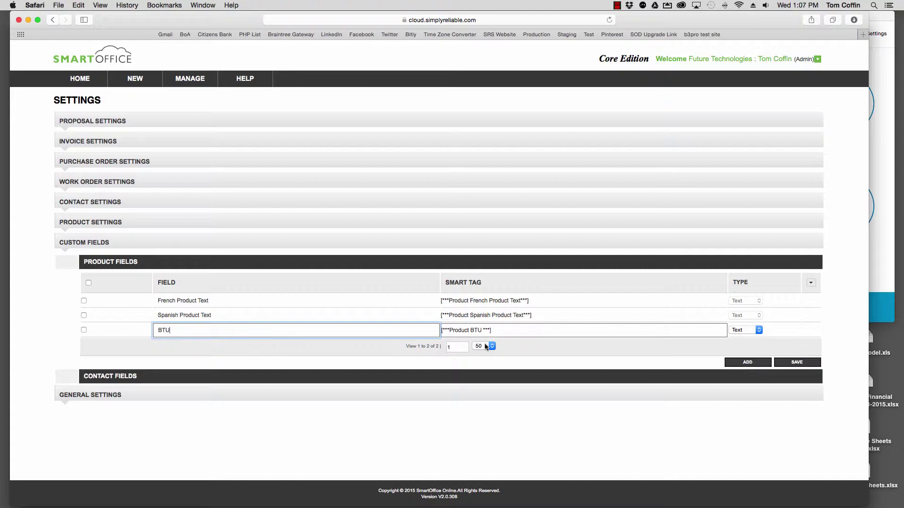
click(520, 342)
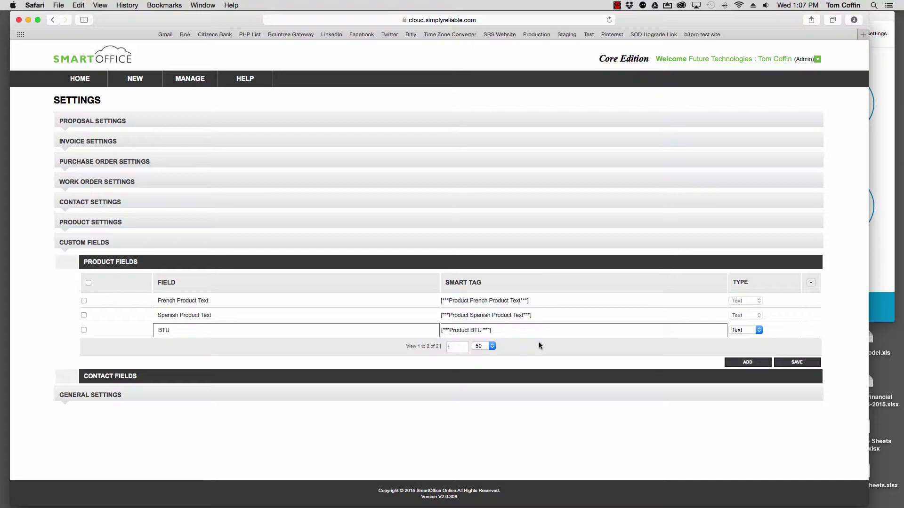
Add a 'Spouse First Name' contact custom field and start another contact field row
click(427, 379)
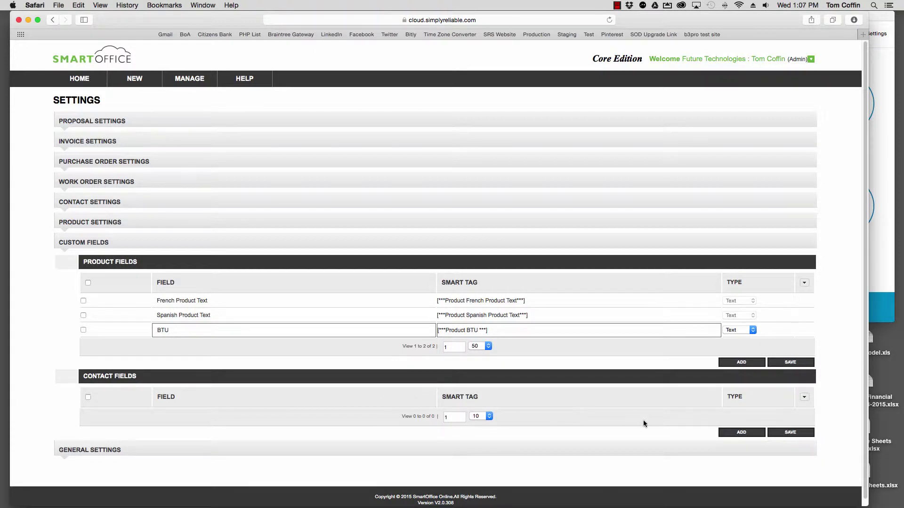
click(742, 432)
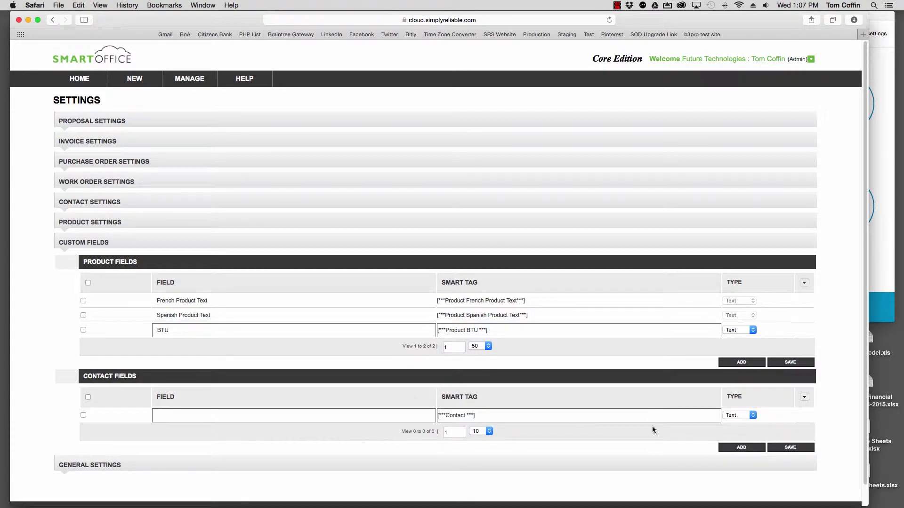
click(235, 416)
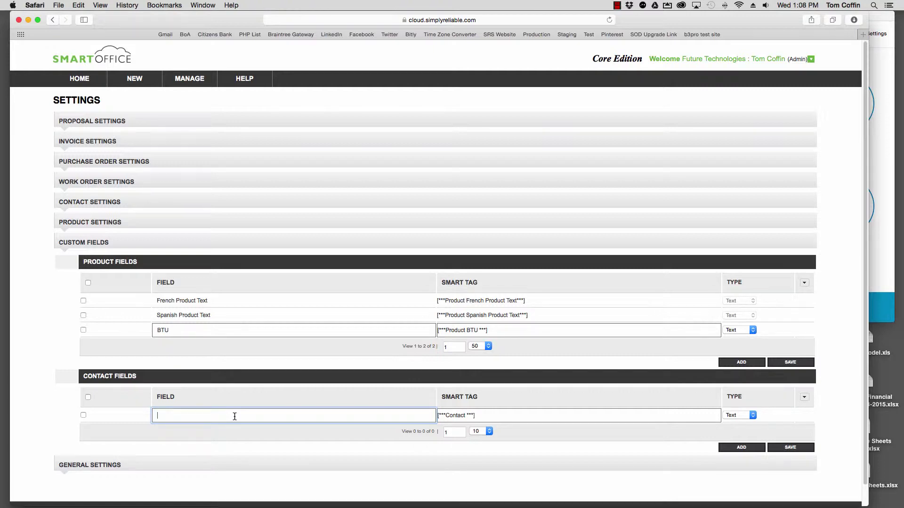
text(Spouse First Name)
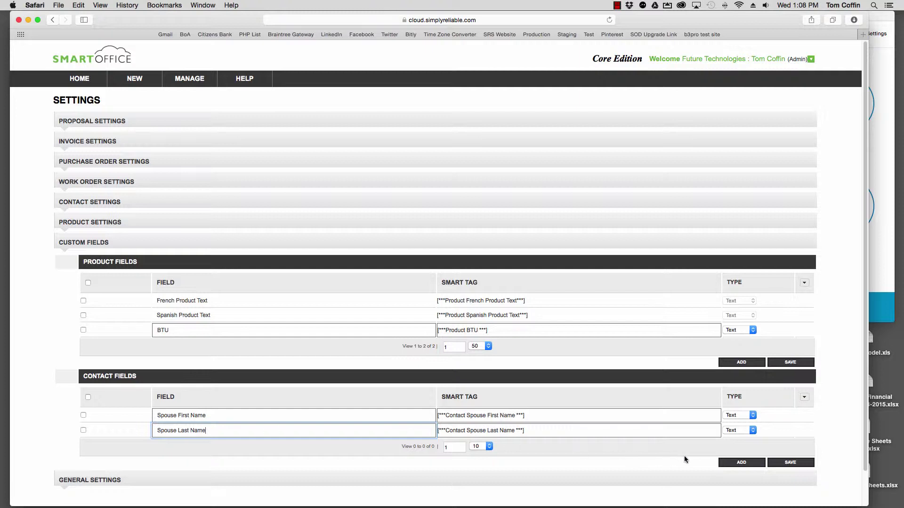
click(726, 463)
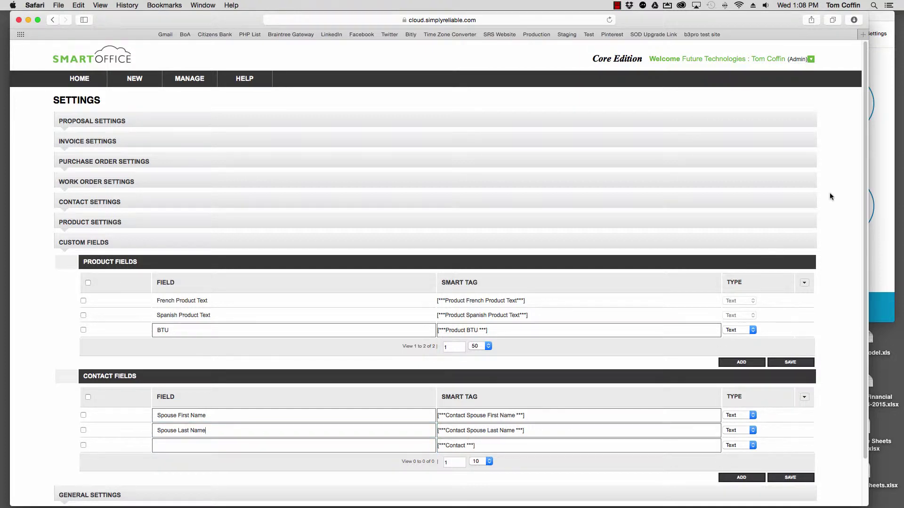
Edit the DTR-50.7 receiver from Manage > Products and reveal its custom fields
mouse_move(198, 80)
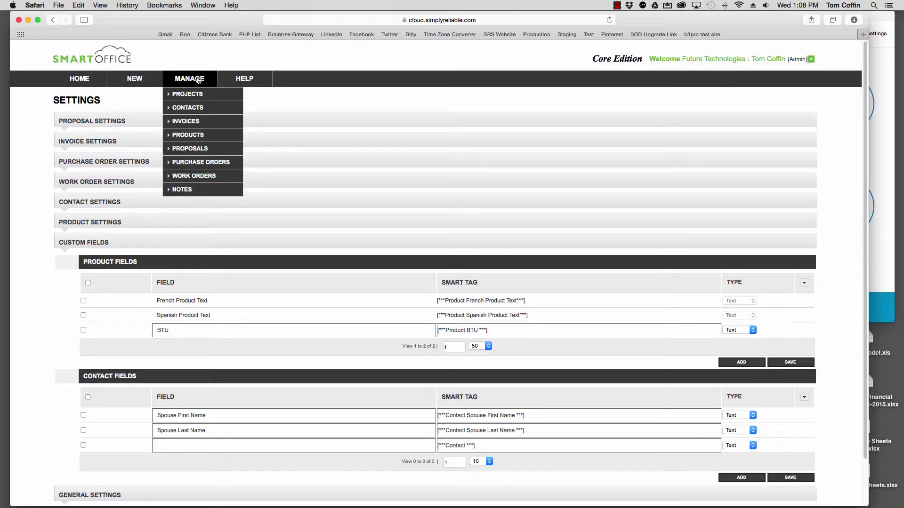
click(199, 135)
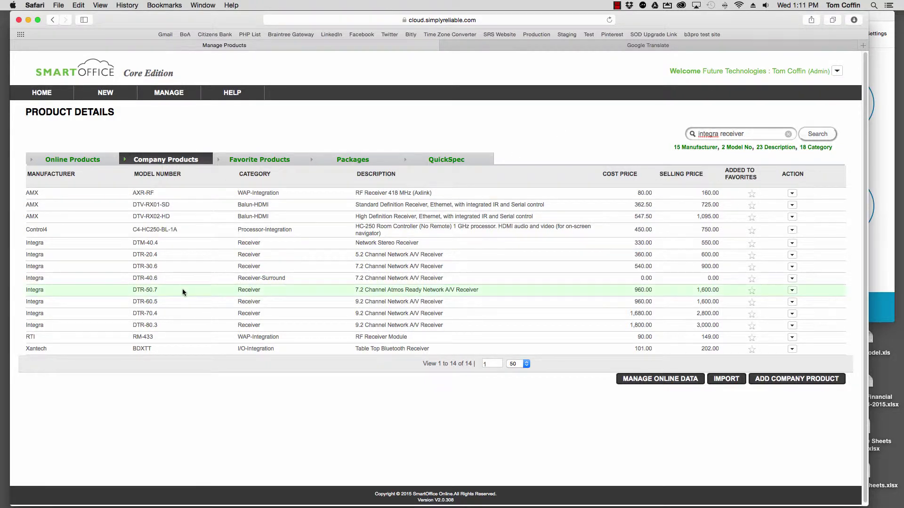
click(791, 290)
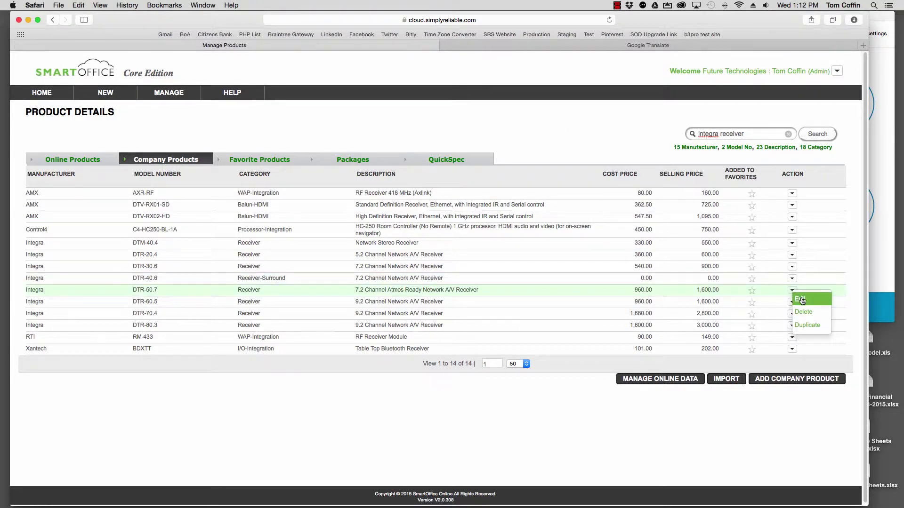
click(801, 299)
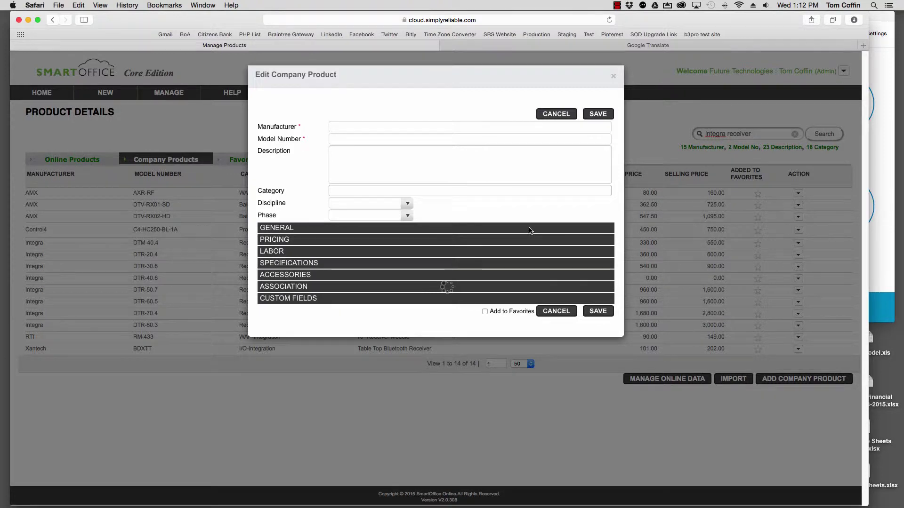
click(293, 301)
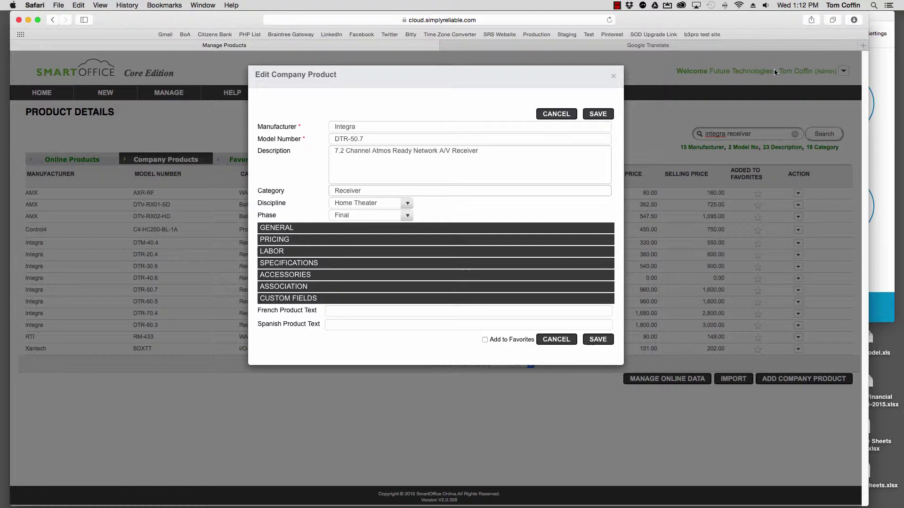
Select the French translation of the receiver description in Google Translate
click(773, 48)
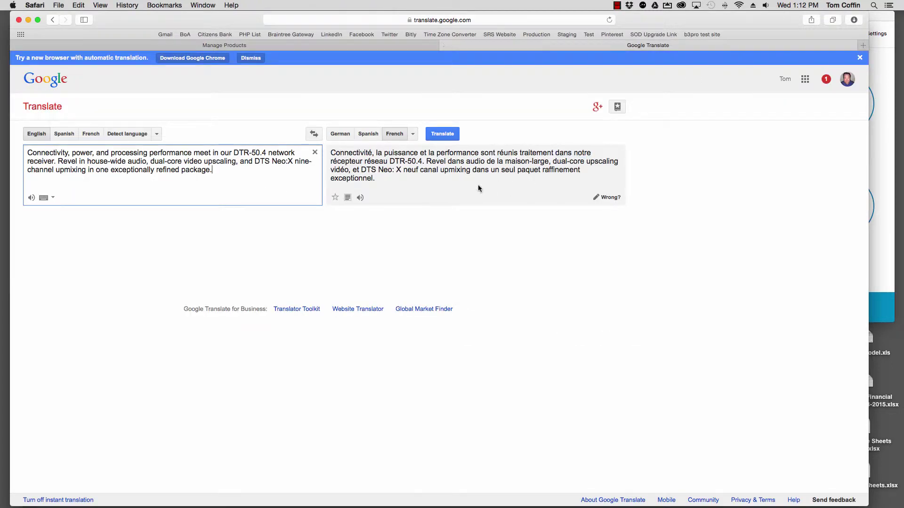
click(454, 187)
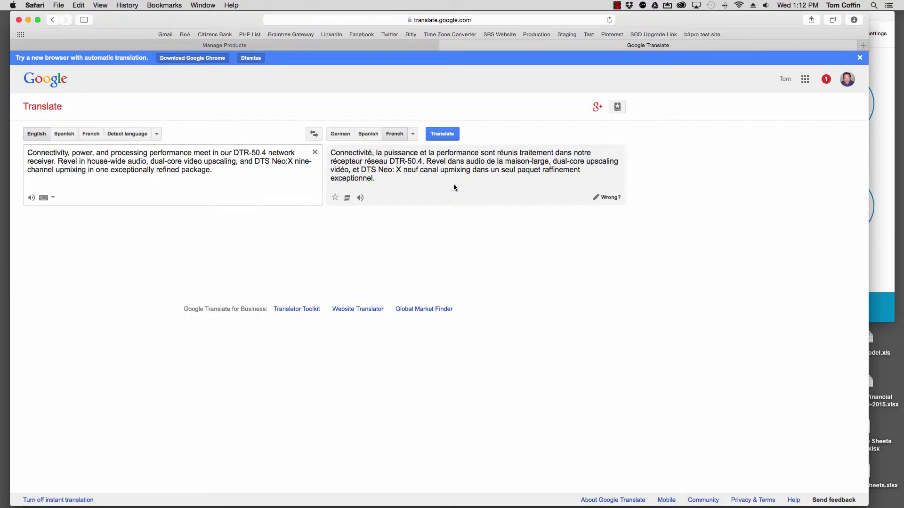
click(347, 198)
key(super+c)
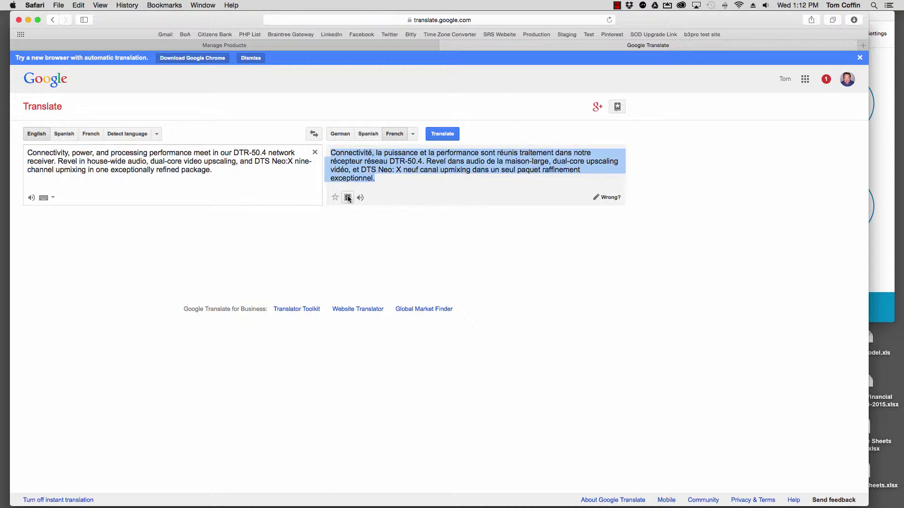
Paste the French translation into DTR-50.7's French Product Text field and save the product
key(ctrl+shift+Tab)
click(345, 311)
key(super+v)
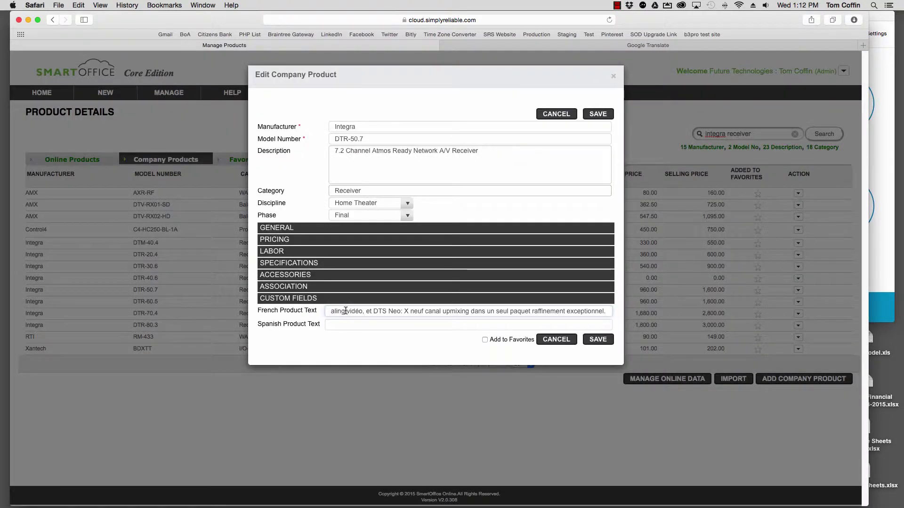
click(594, 343)
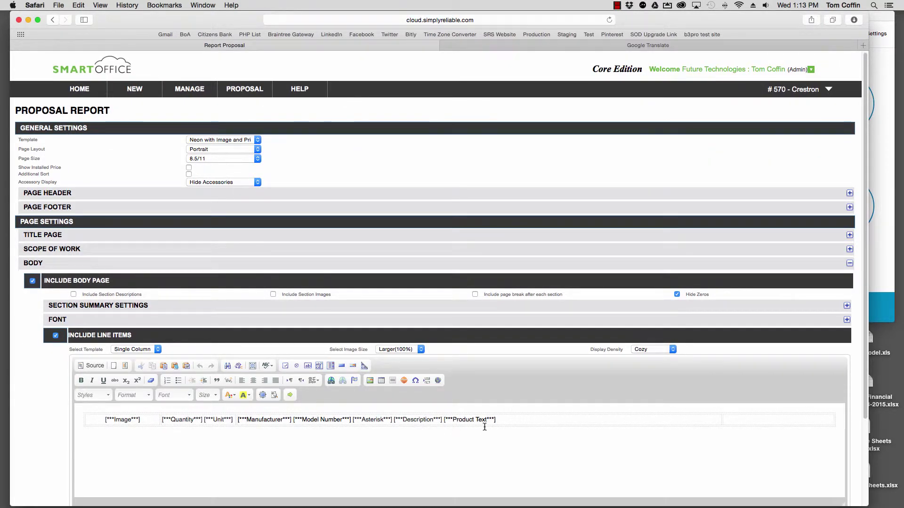
Replace the line items' Product Text tag with the Product French Product Text smart tag
click(507, 421)
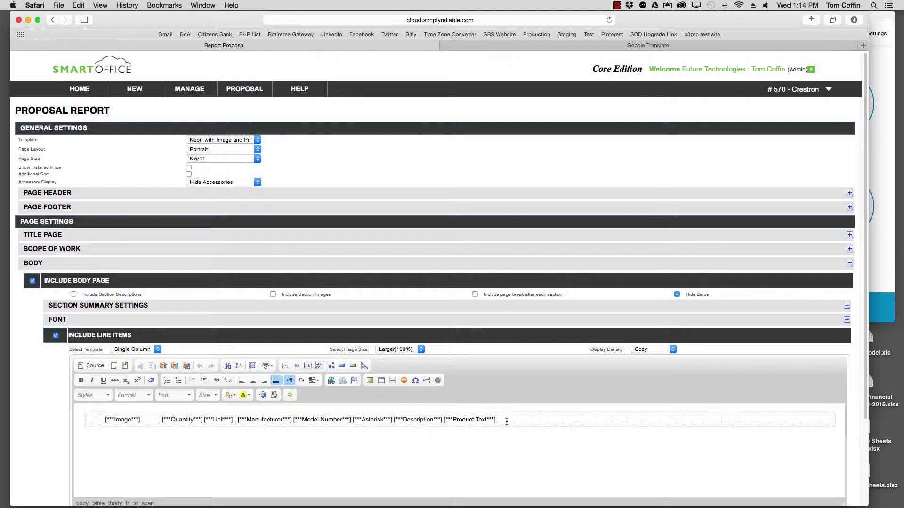
key(BackSpace)
key(BackSpace)
key(BackSpace)
key(BackSpace)
key(BackSpace)
key(BackSpace)
key(BackSpace)
key(BackSpace)
key(BackSpace)
key(BackSpace)
key(BackSpace)
key(BackSpace)
key(BackSpace)
key(BackSpace)
key(BackSpace)
key(BackSpace)
key(BackSpace)
key(BackSpace)
key(BackSpace)
key(BackSpace)
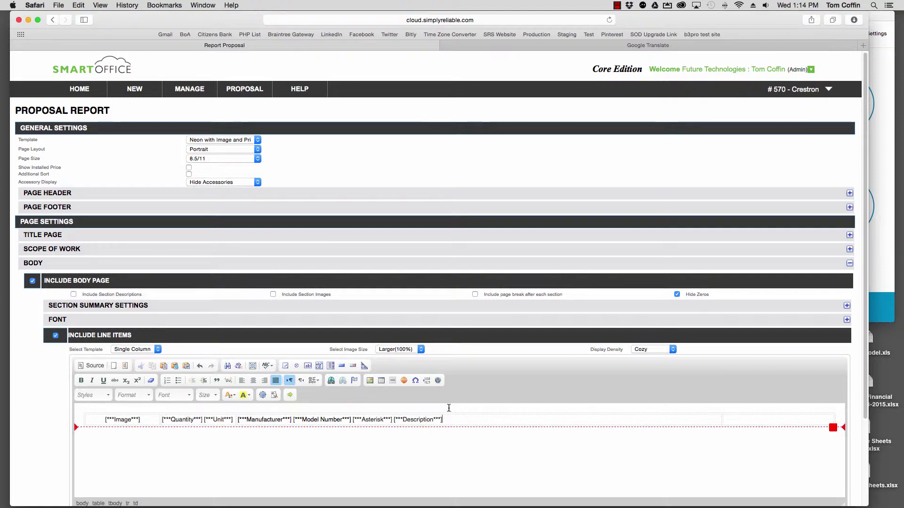
click(290, 396)
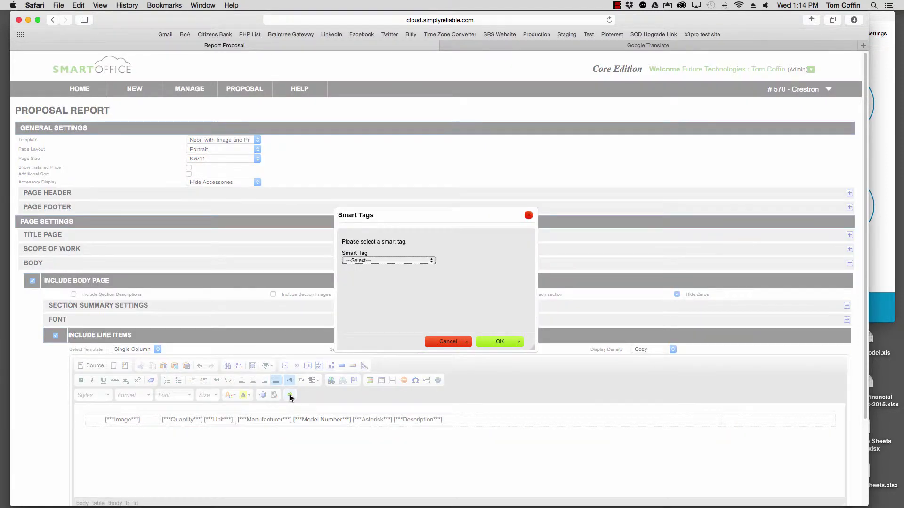
click(431, 260)
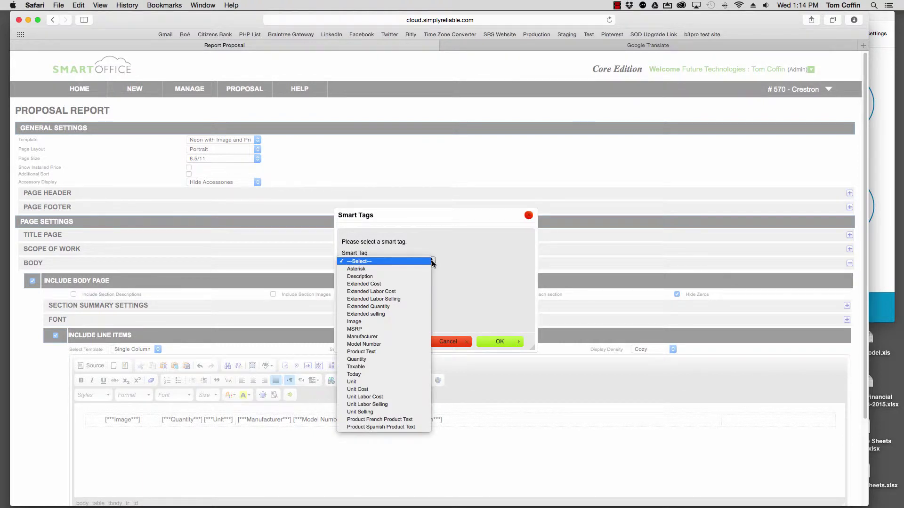
click(404, 419)
click(501, 342)
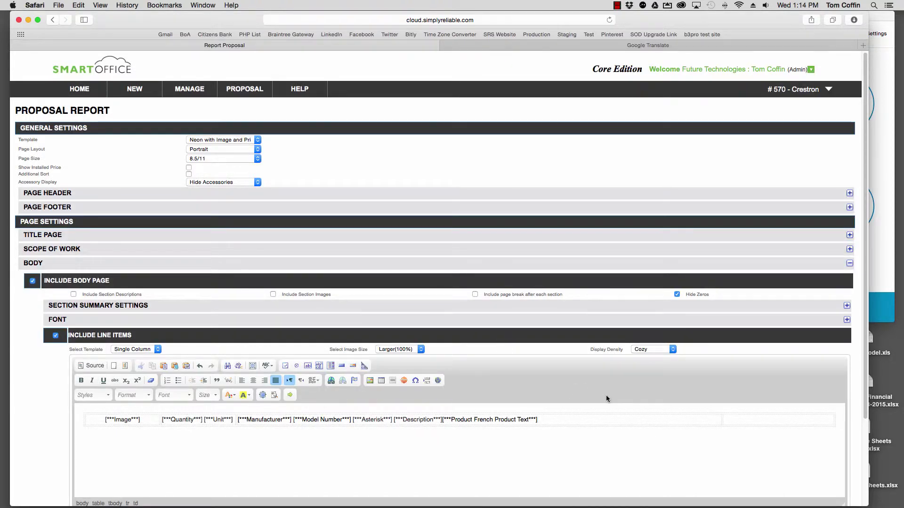
Generate the proposal and select the French product text in the preview
scroll(606, 395, down, 5)
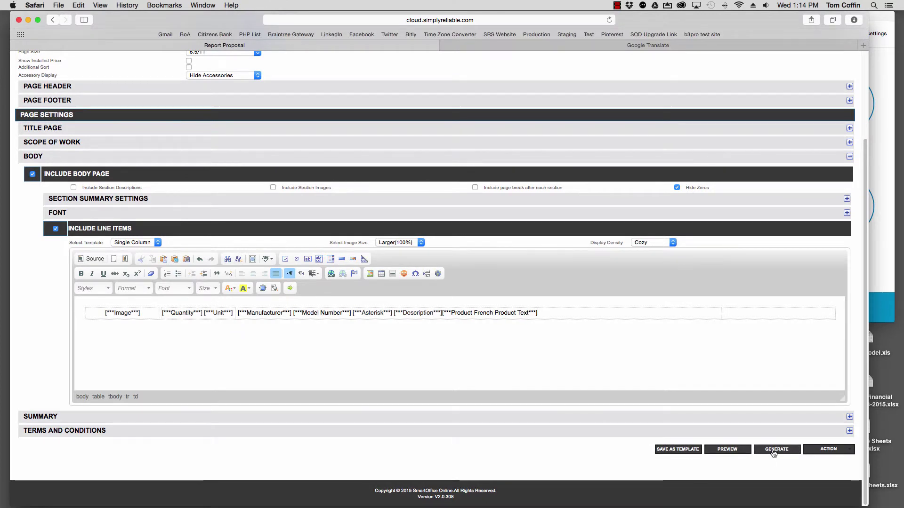
click(776, 450)
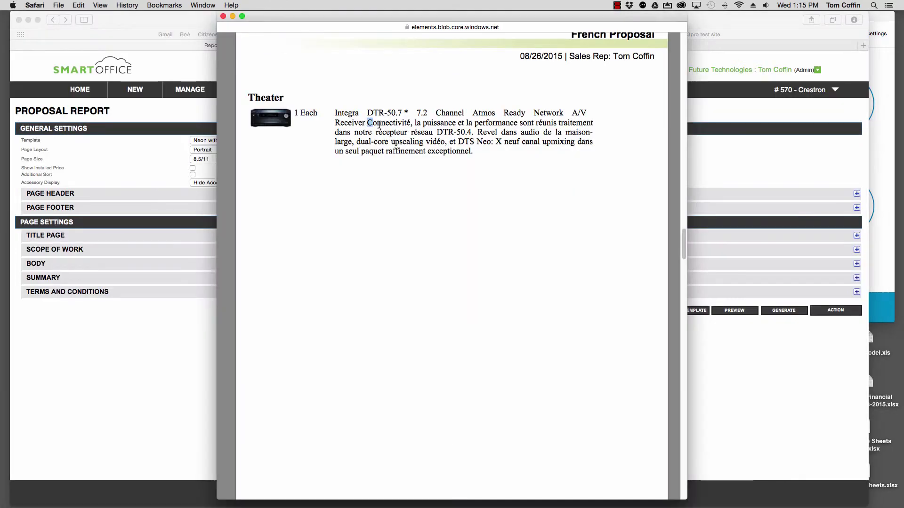
drag(368, 122, 482, 151)
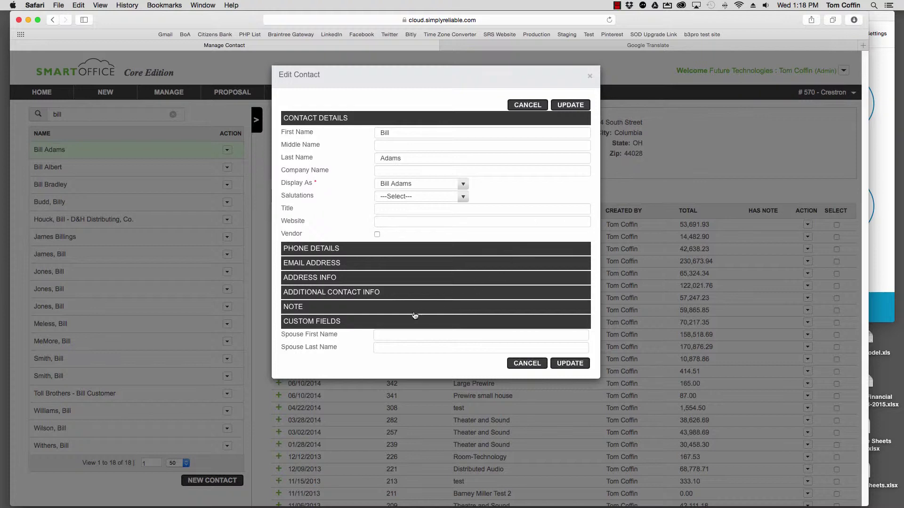
Enter the spouse's first and last name in the contact's custom fields and save the contact
click(387, 336)
text(Jane)
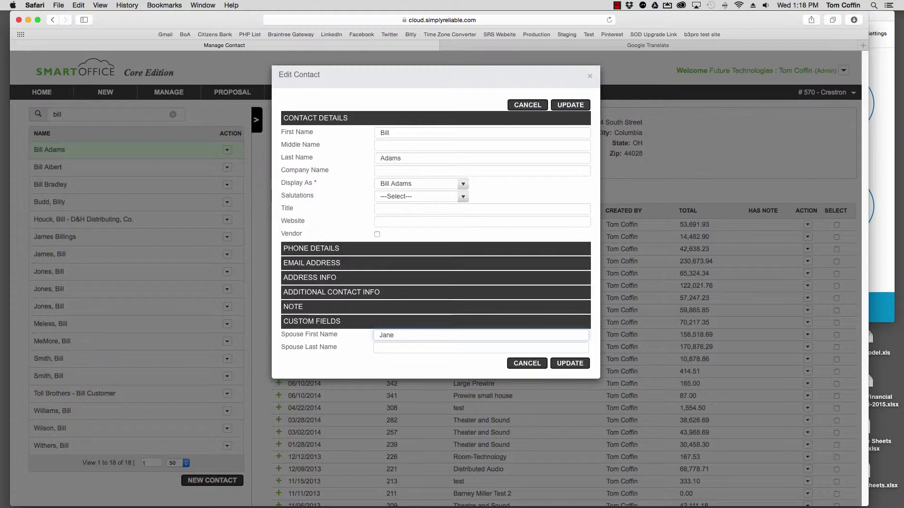
key(Tab)
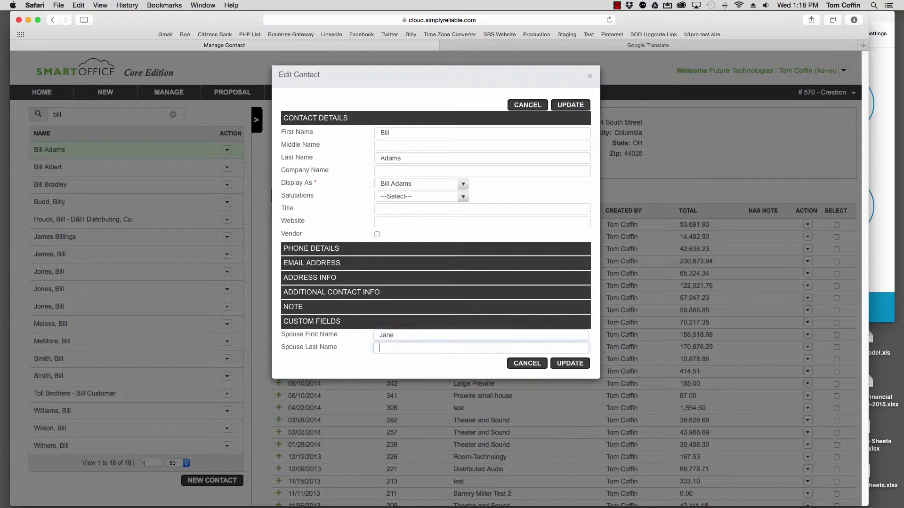
text(Adams)
click(570, 365)
Open the proposal report settings and place the caret before the title page's Customer Name tag
mouse_move(242, 92)
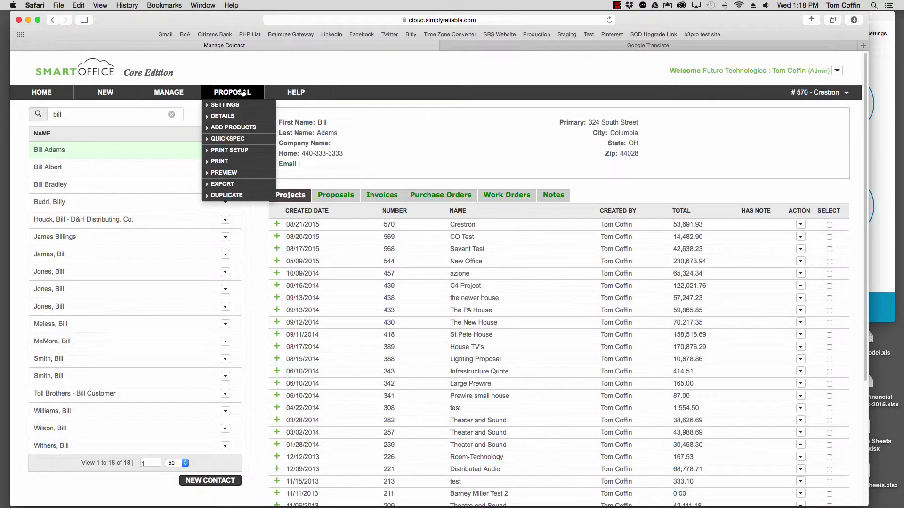
click(225, 105)
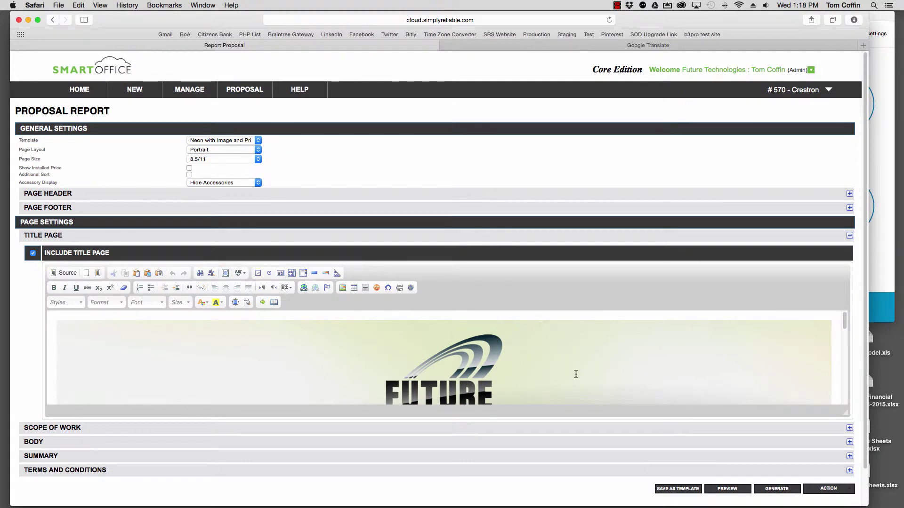
scroll(575, 374, down, 3)
scroll(575, 374, down, 5)
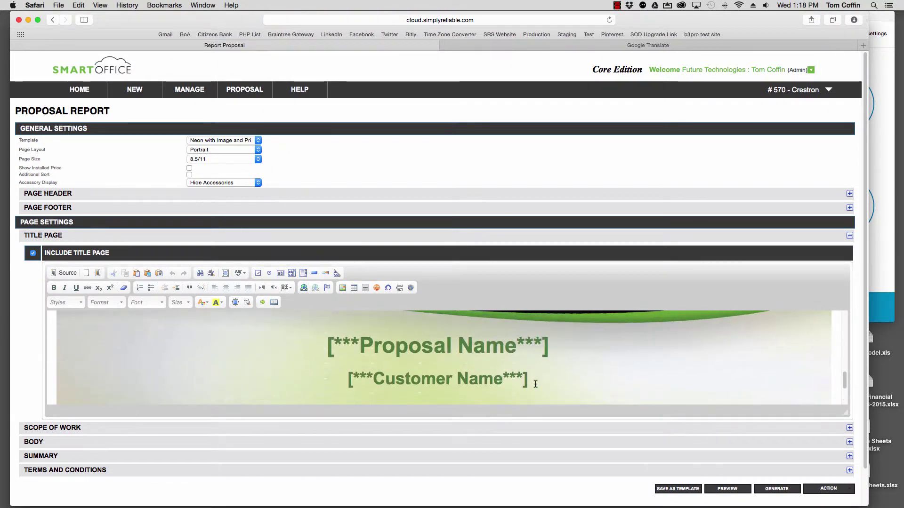
click(467, 376)
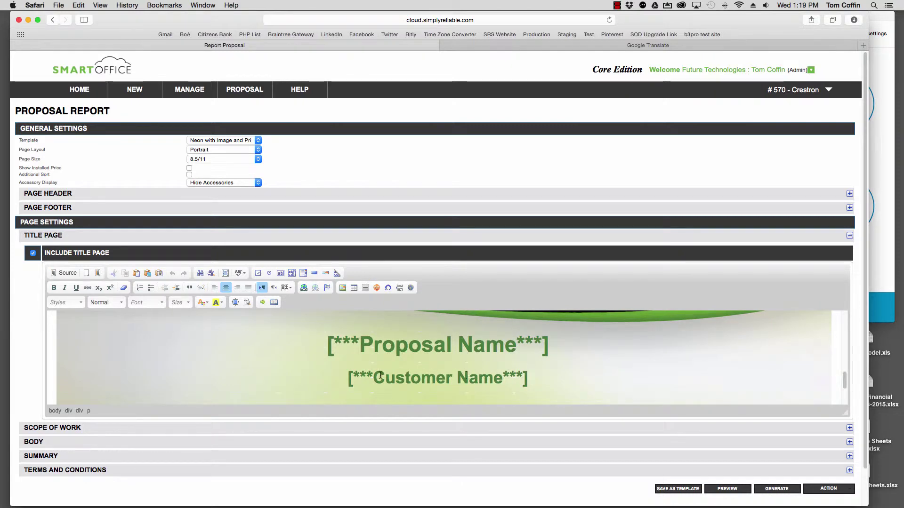
click(344, 378)
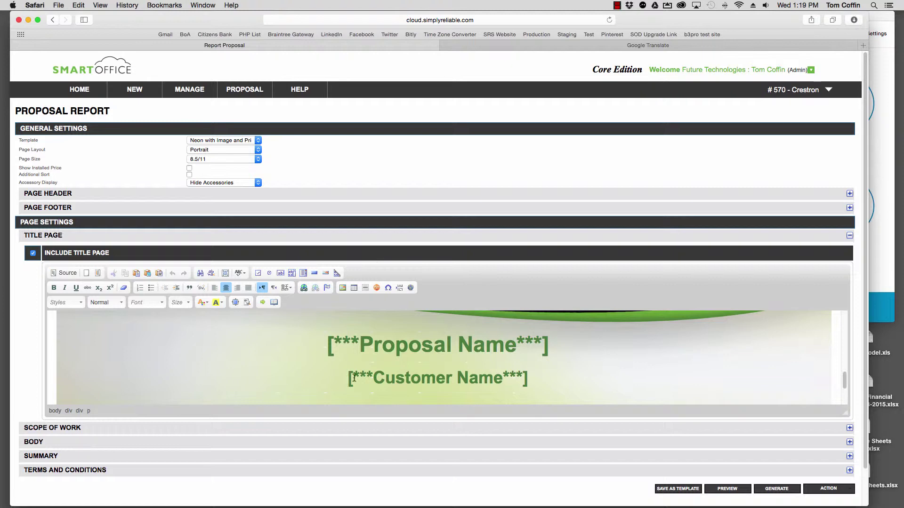
Insert the Contact Spouse First Name smart tag followed by 'and'
click(263, 302)
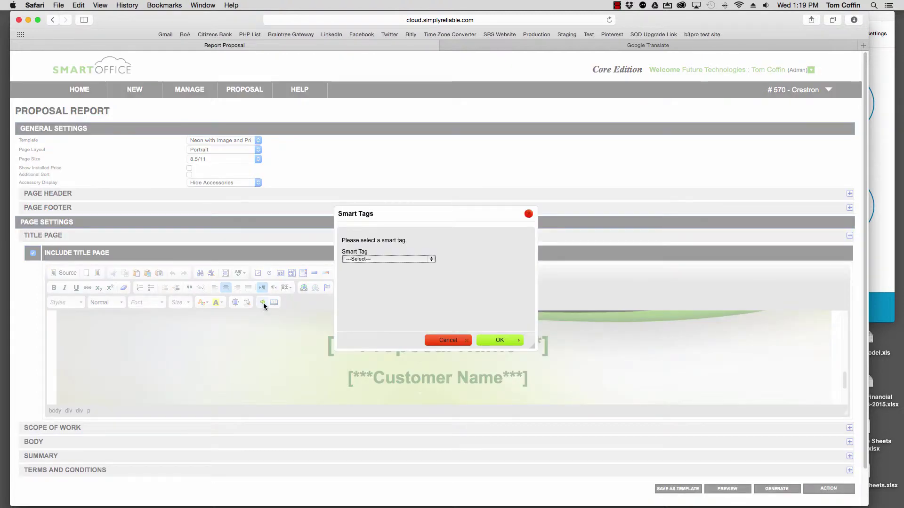
click(434, 259)
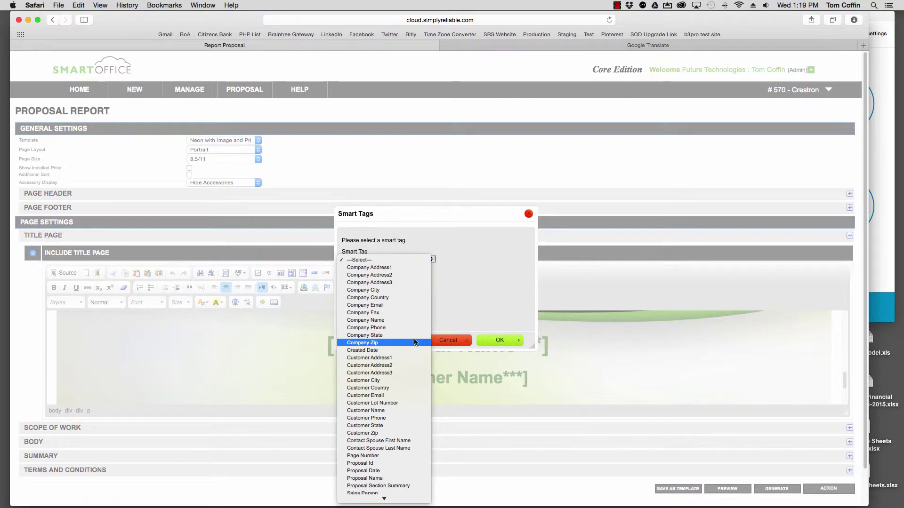
click(413, 440)
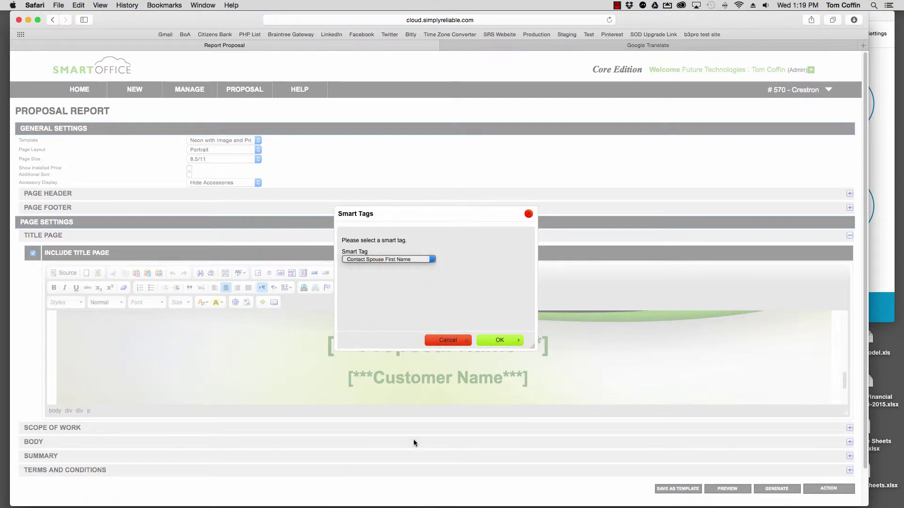
click(504, 342)
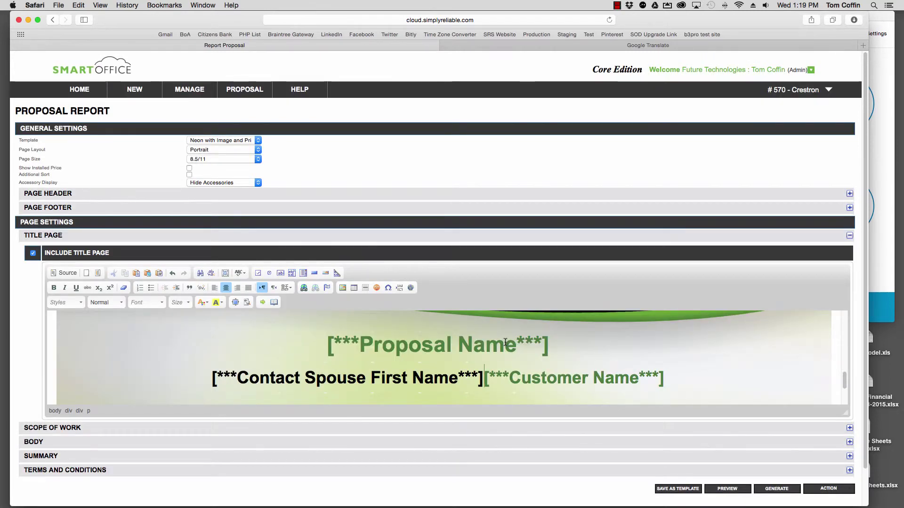
text(and)
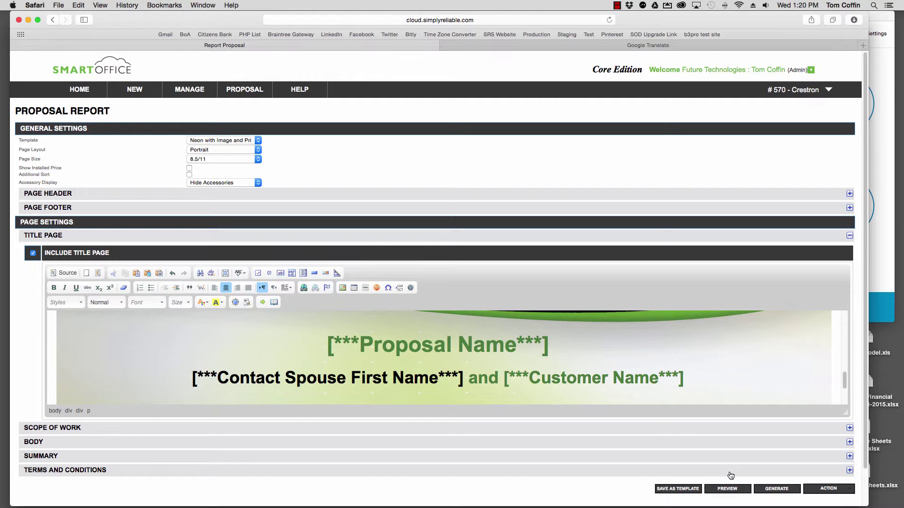
Generate the proposal and zoom out to view the 'French Proposal' cover with both names
click(766, 489)
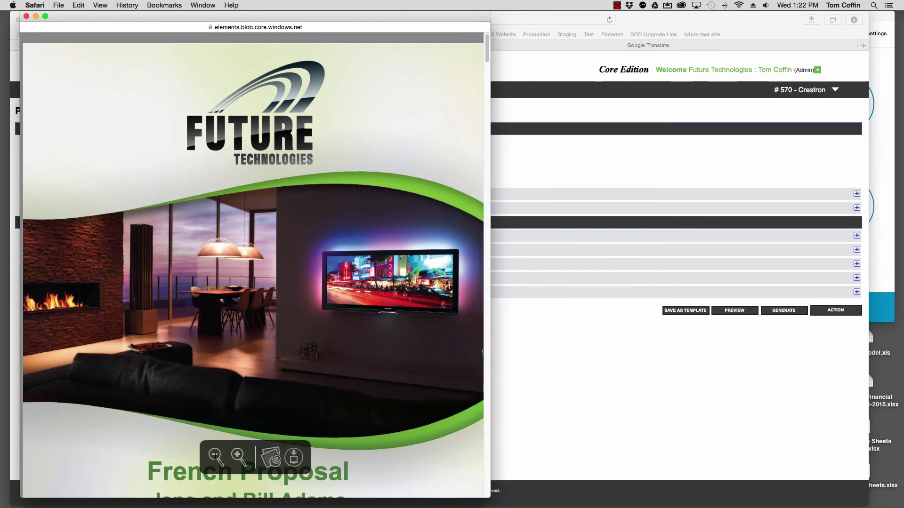
click(216, 456)
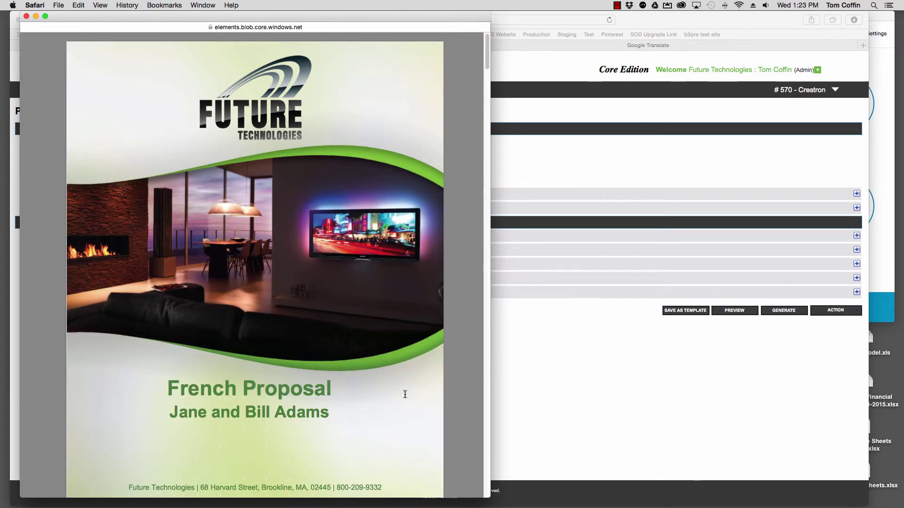